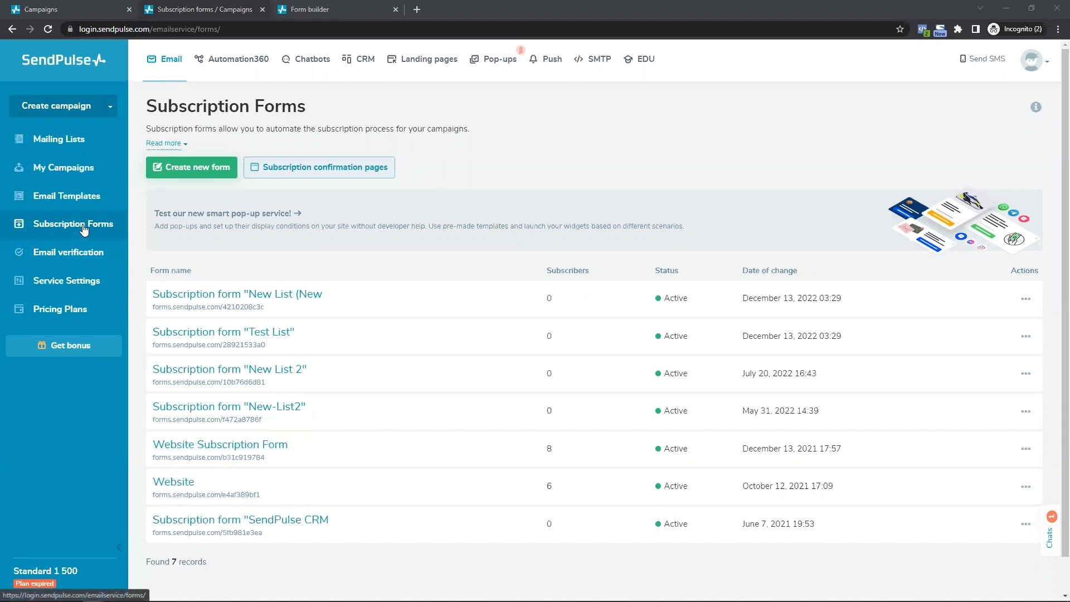
# - Create a new embedded subscription form for the "Cape Town - Customers" mailing list and open it in the form builder
pyautogui.click(207, 174)
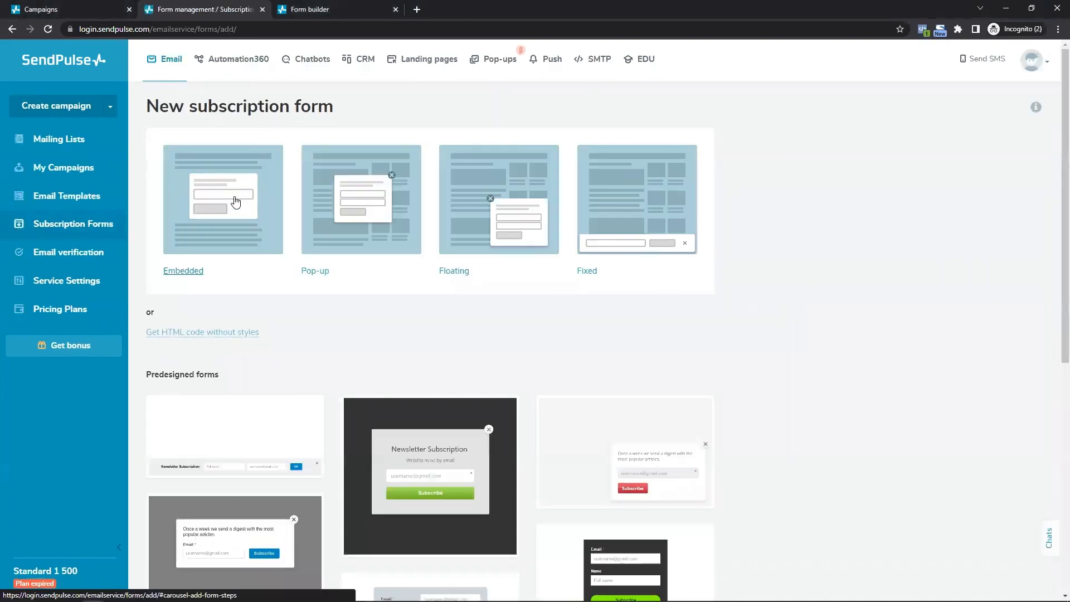
pyautogui.click(210, 208)
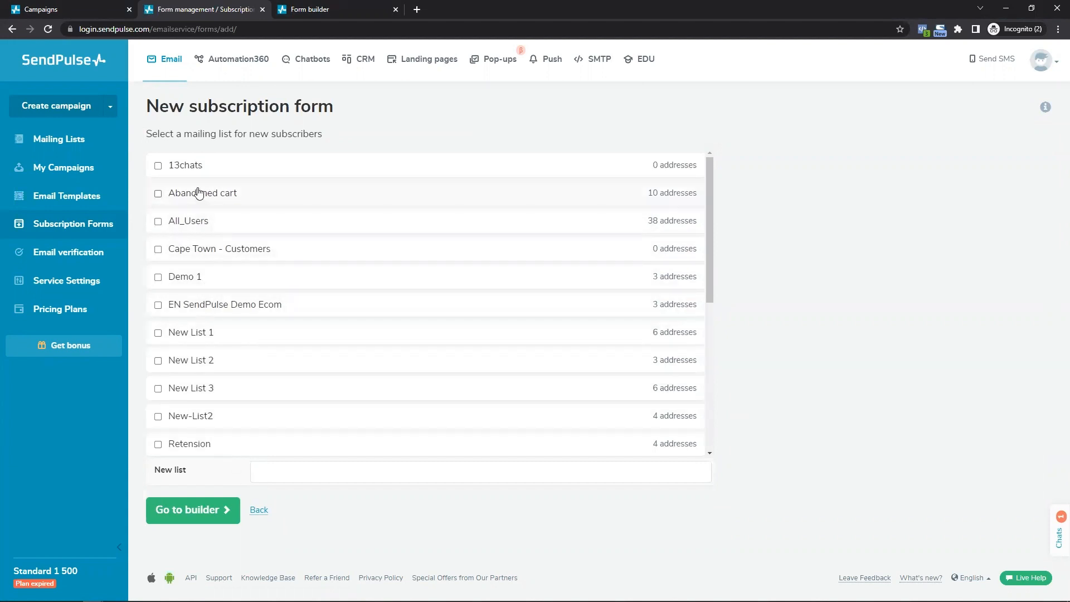
pyautogui.click(262, 467)
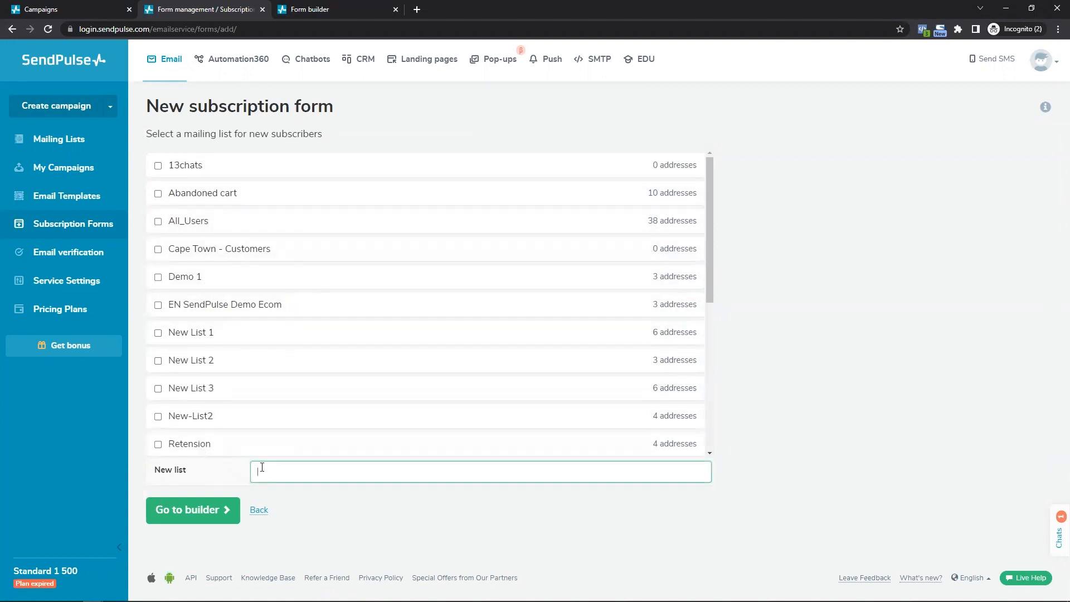
pyautogui.click(219, 249)
pyautogui.click(313, 9)
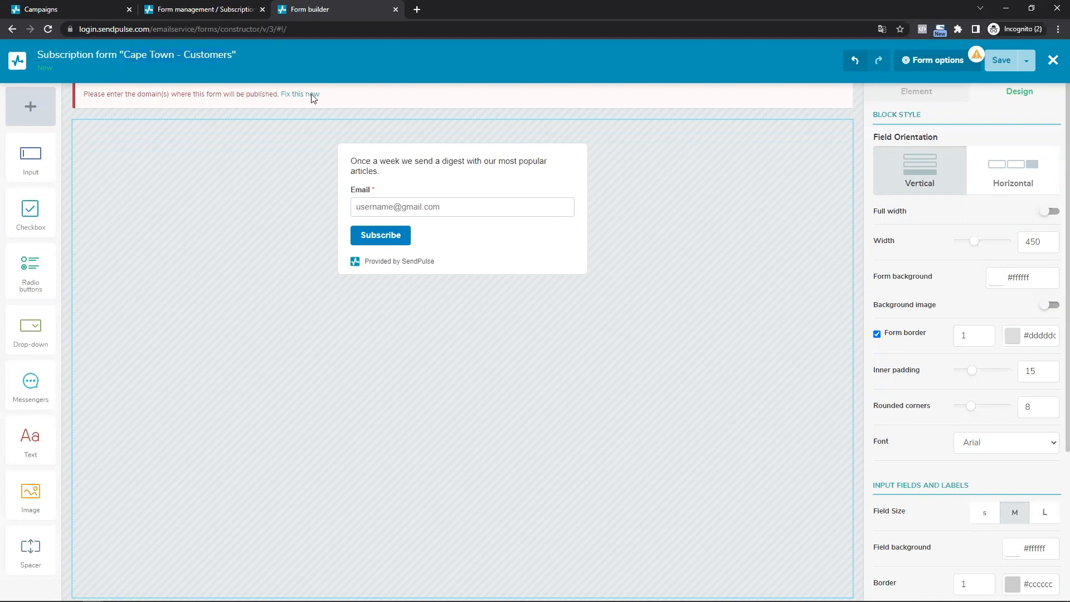
# - Set sendpulse.com as the website for this form and apply the form options
pyautogui.moveTo(85, 100); pyautogui.dragTo(311, 105)
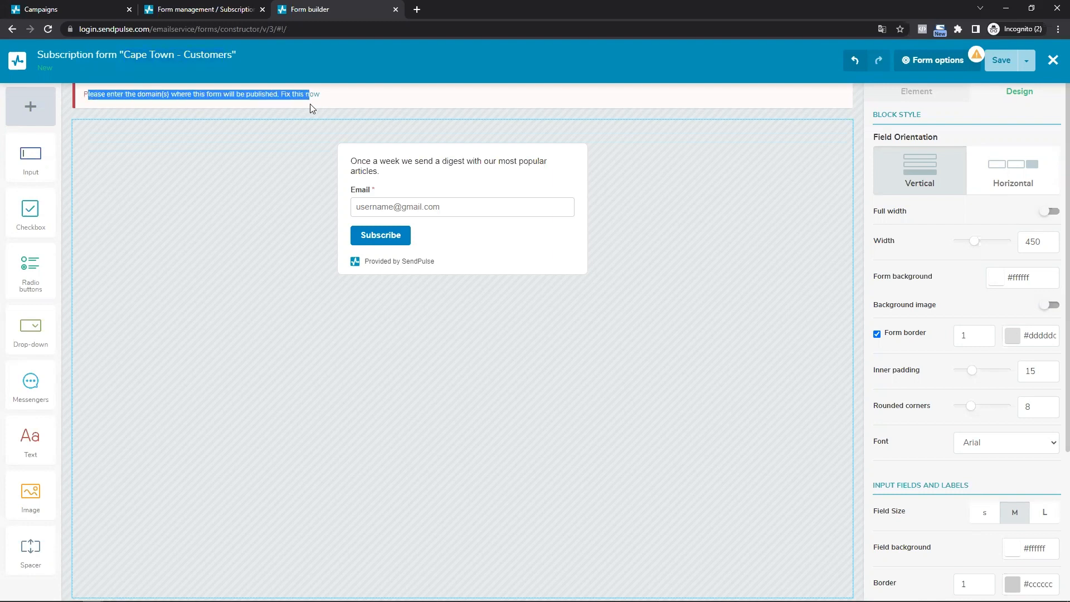
pyautogui.click(293, 95)
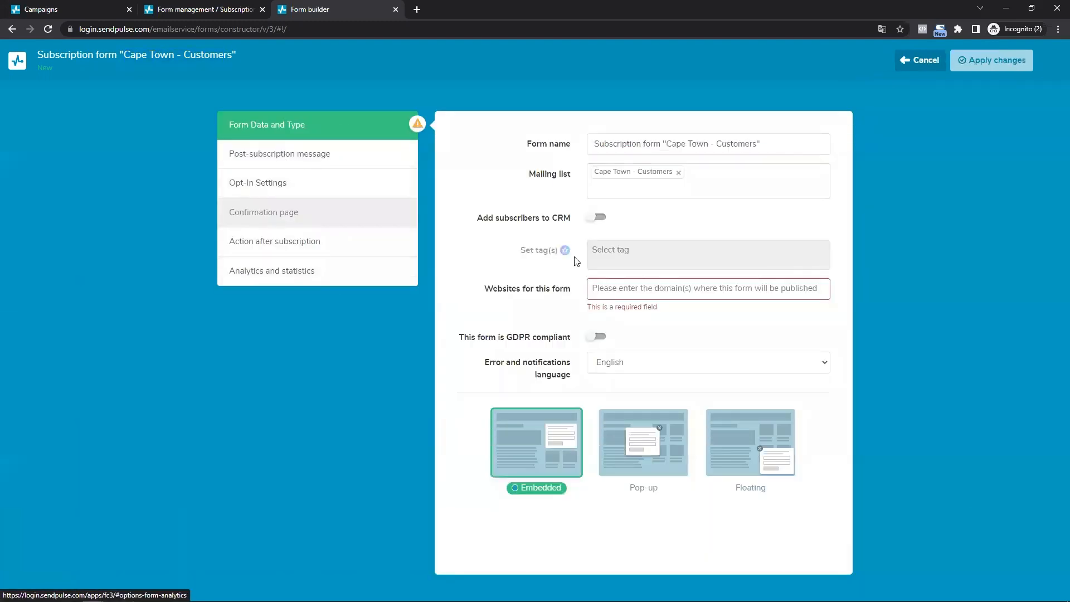
pyautogui.click(602, 295)
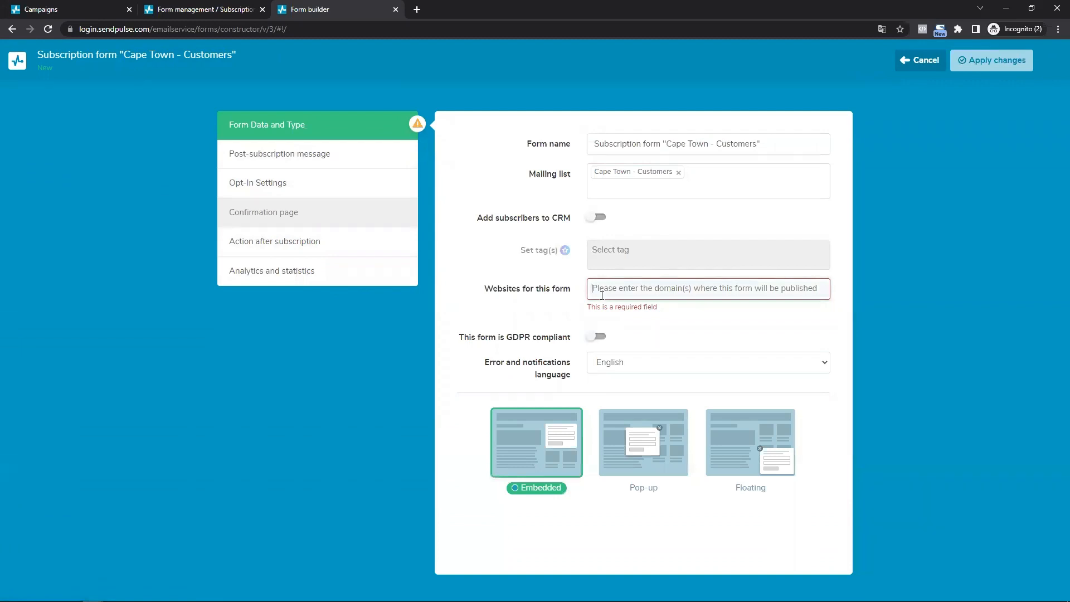
pyautogui.write('s')
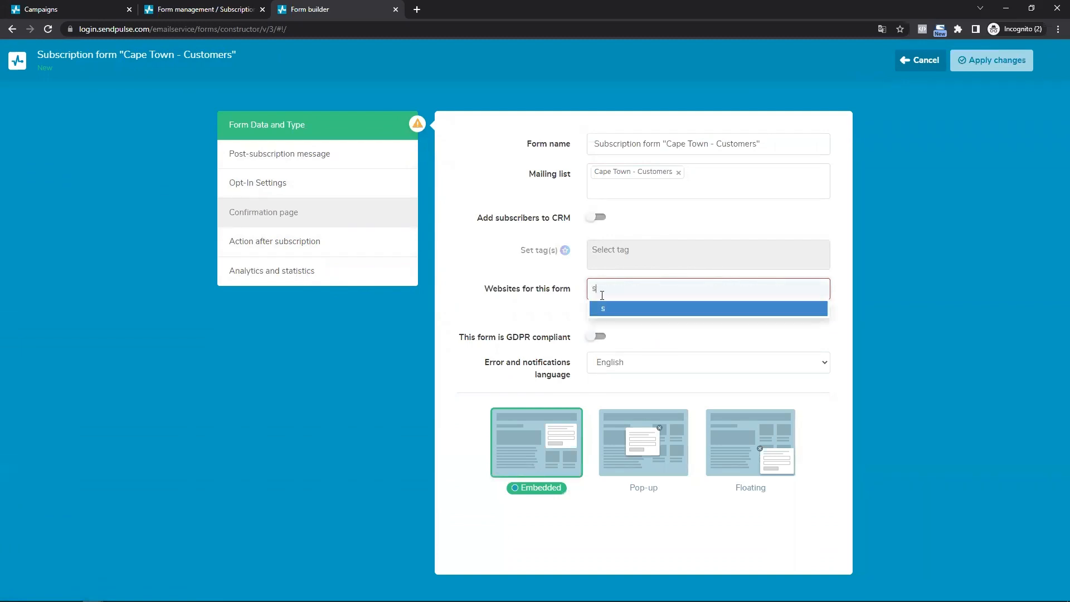
pyautogui.write('endpulse.com')
pyautogui.press('Return')
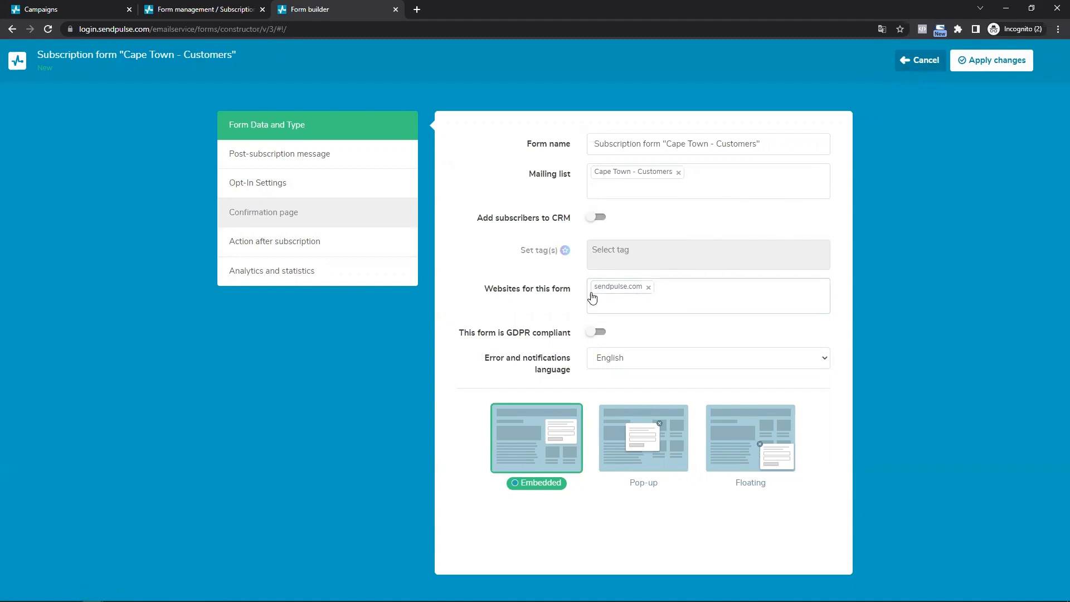
pyautogui.click(999, 65)
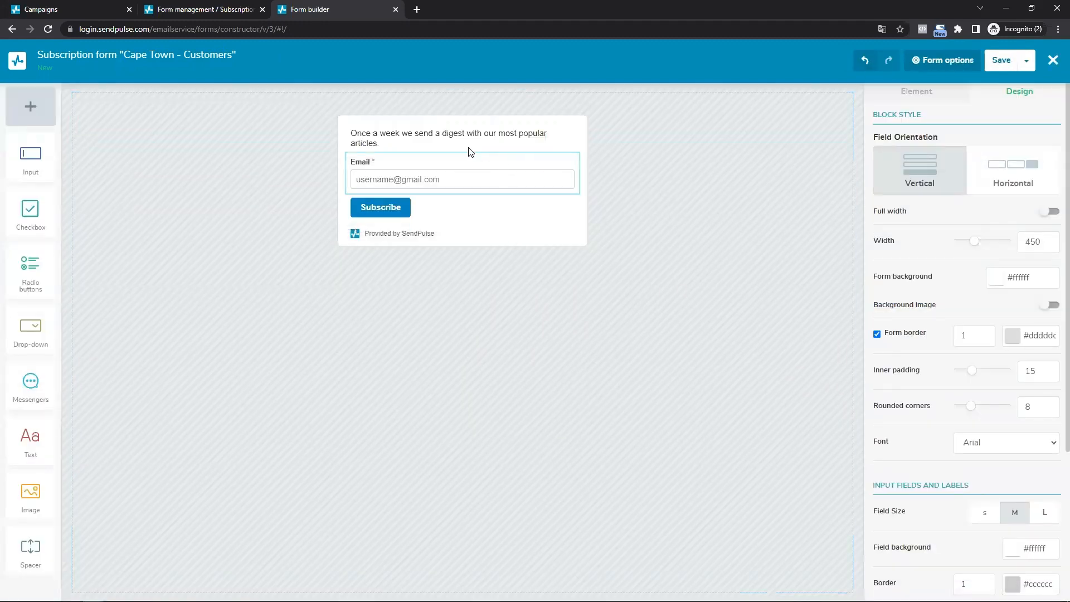
# - Center the digest text and add a "Your name" input field above Email, bound to the Name variable
pyautogui.click(496, 141)
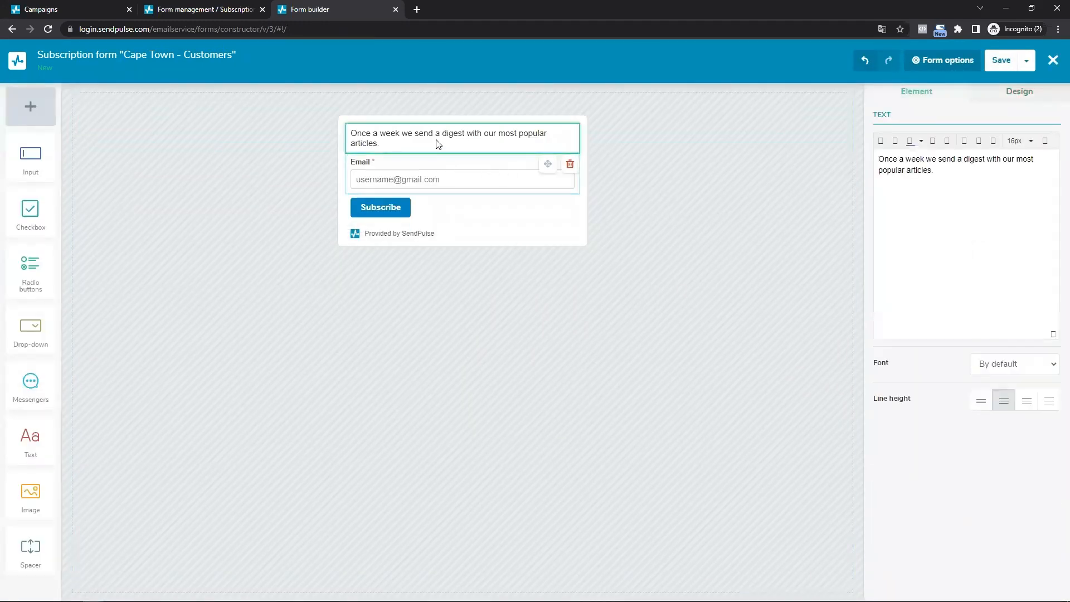
pyautogui.click(979, 146)
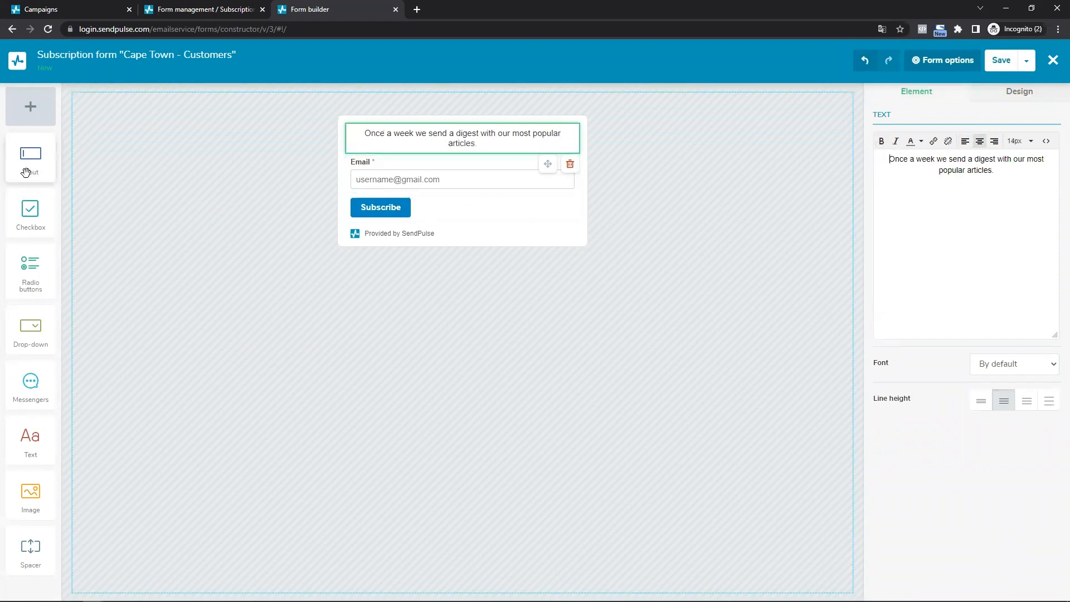
pyautogui.click(33, 114)
pyautogui.moveTo(120, 136); pyautogui.dragTo(411, 189)
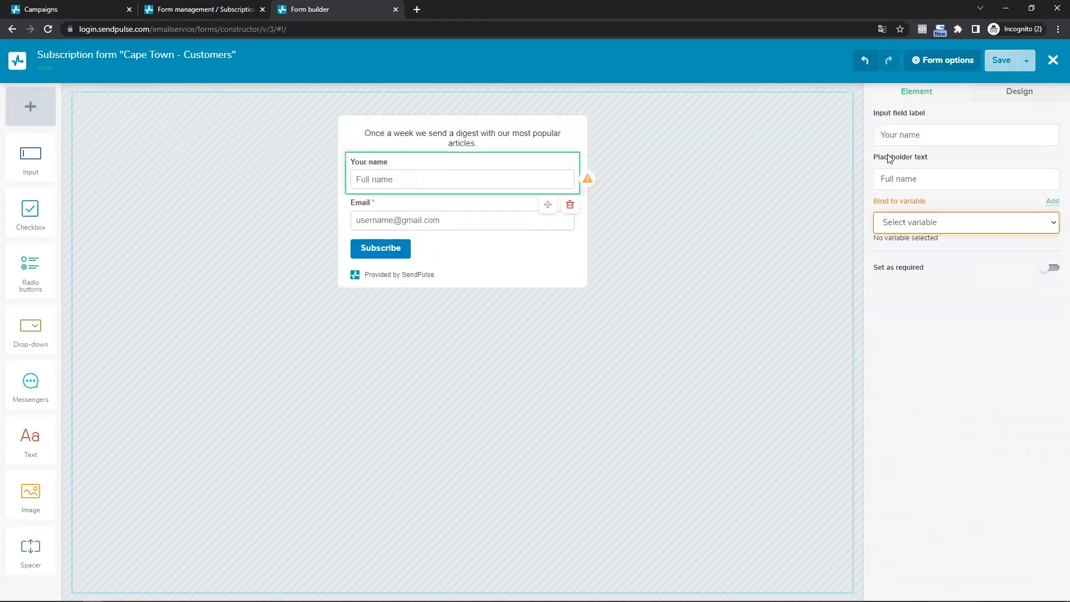
pyautogui.click(923, 226)
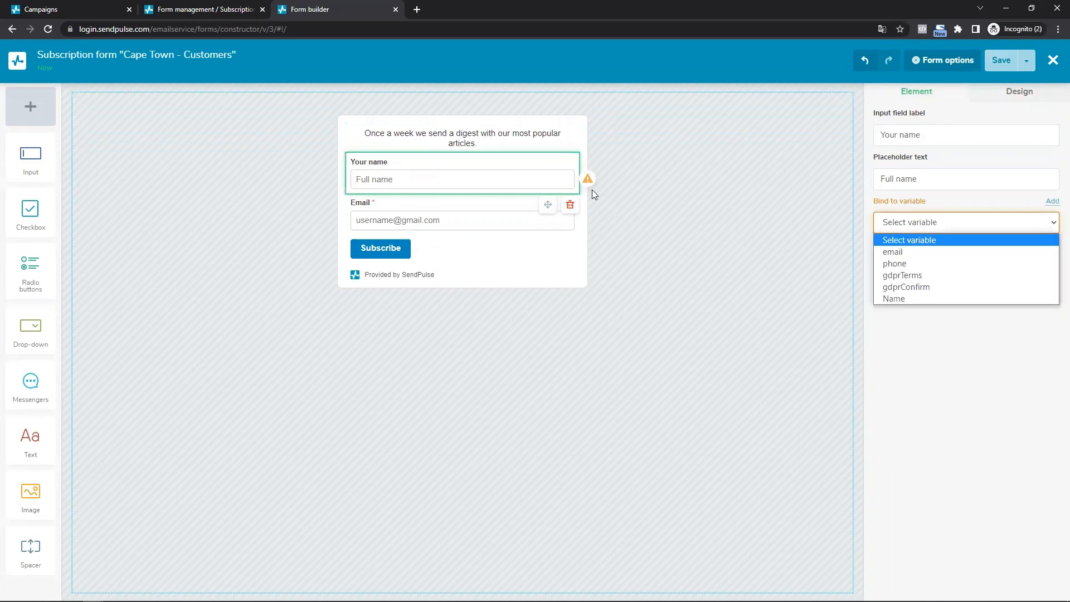
pyautogui.click(894, 300)
pyautogui.click(432, 219)
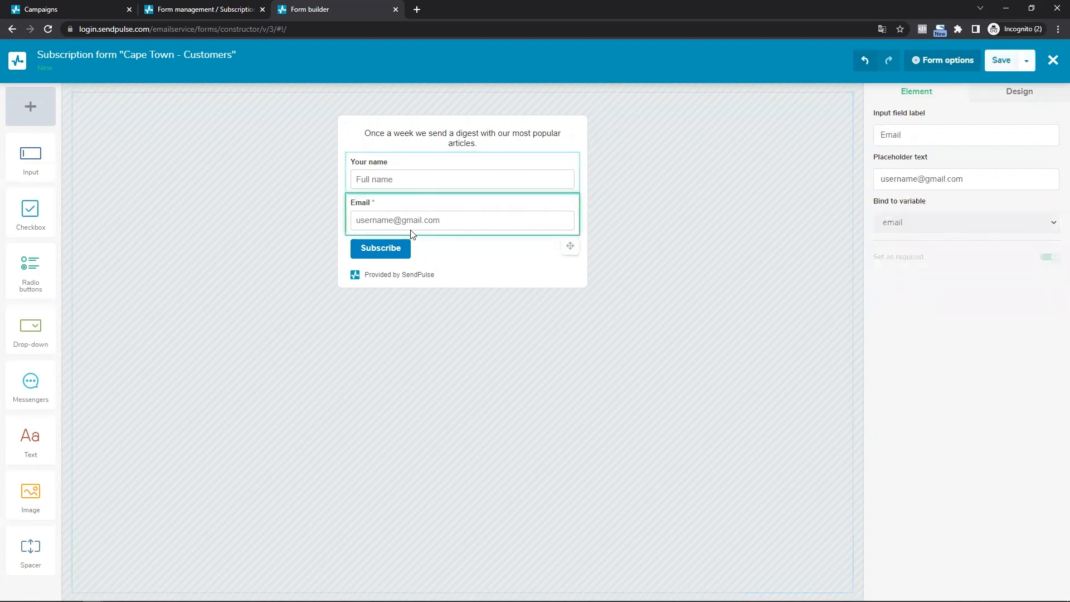
pyautogui.click(482, 162)
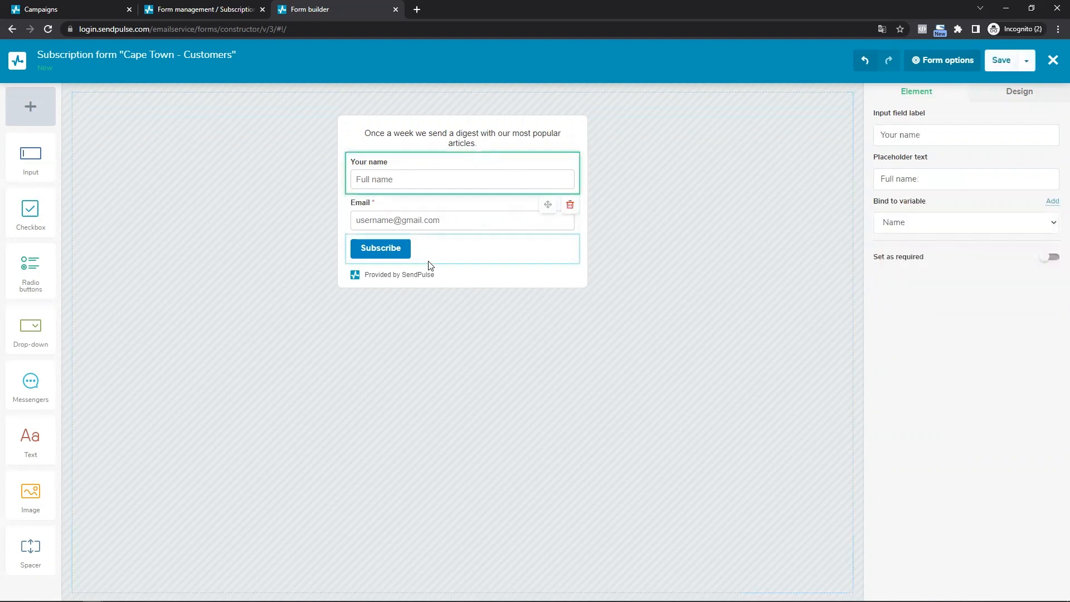
# - Center the Subscribe button and set the form width to 670
pyautogui.click(438, 246)
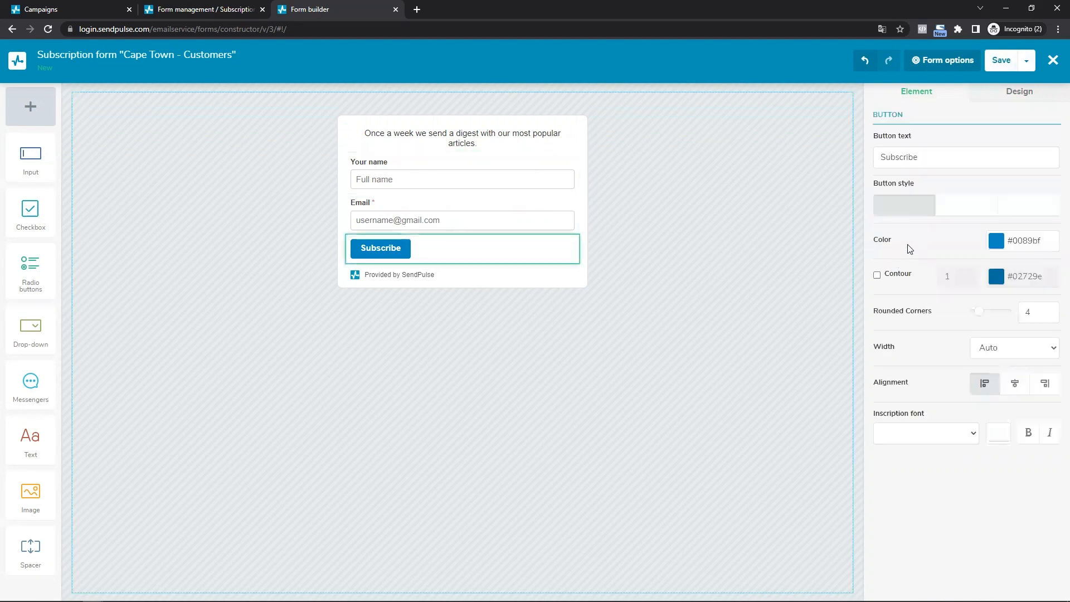
pyautogui.click(1013, 386)
pyautogui.click(662, 275)
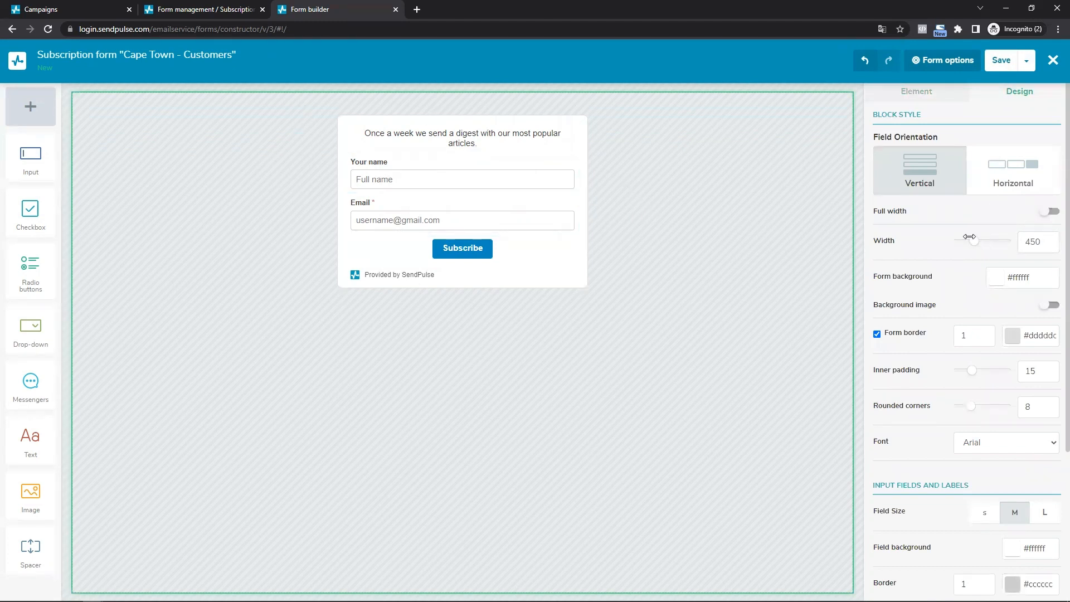
pyautogui.moveTo(974, 241); pyautogui.dragTo(989, 240)
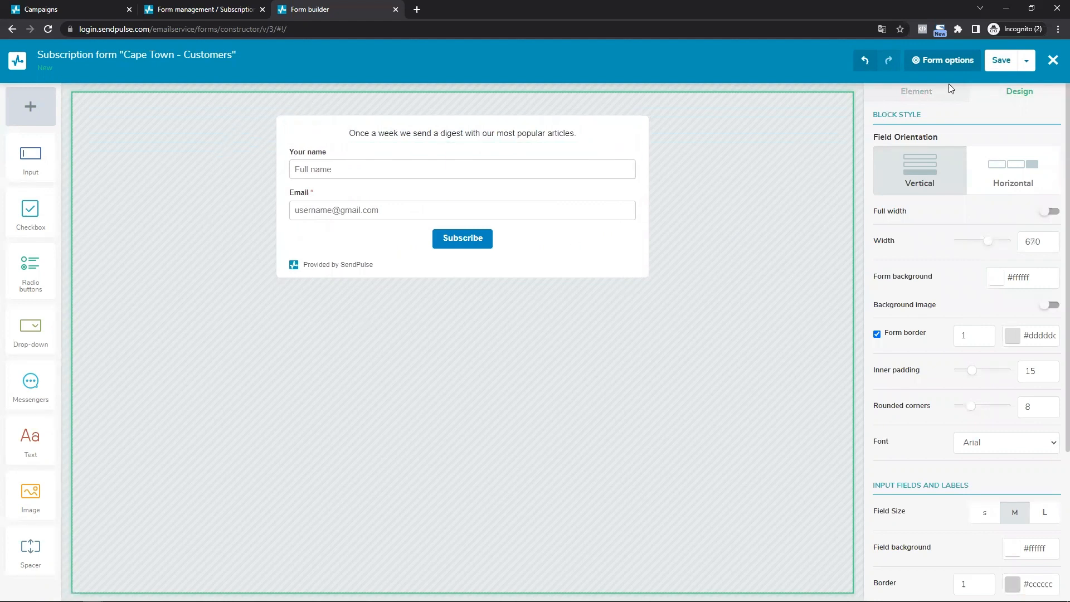
# - Save the form and copy the Script version of its website embed code
pyautogui.click(1012, 63)
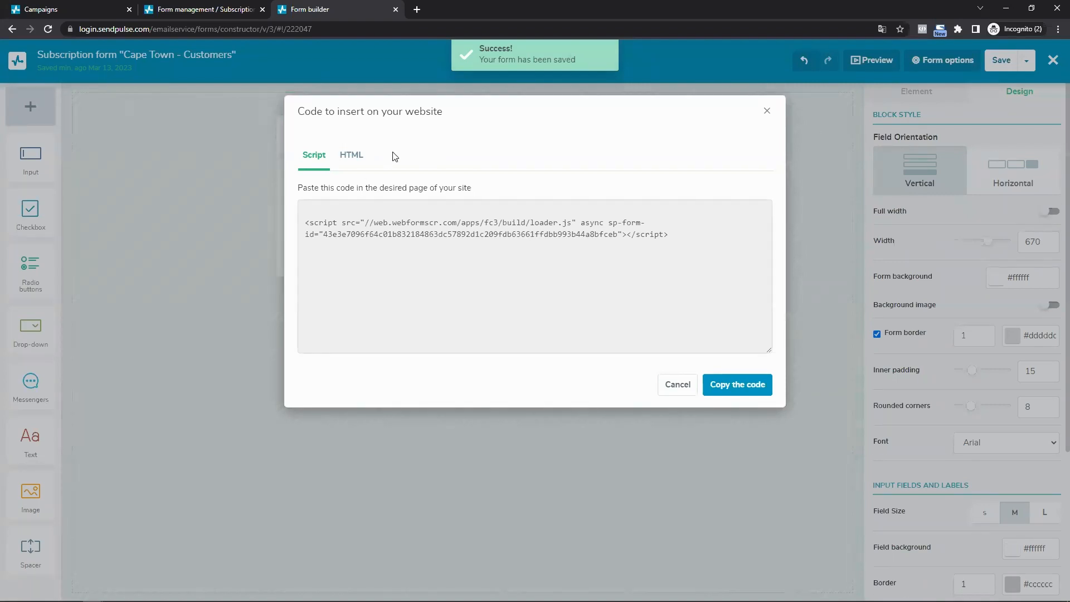
pyautogui.click(351, 163)
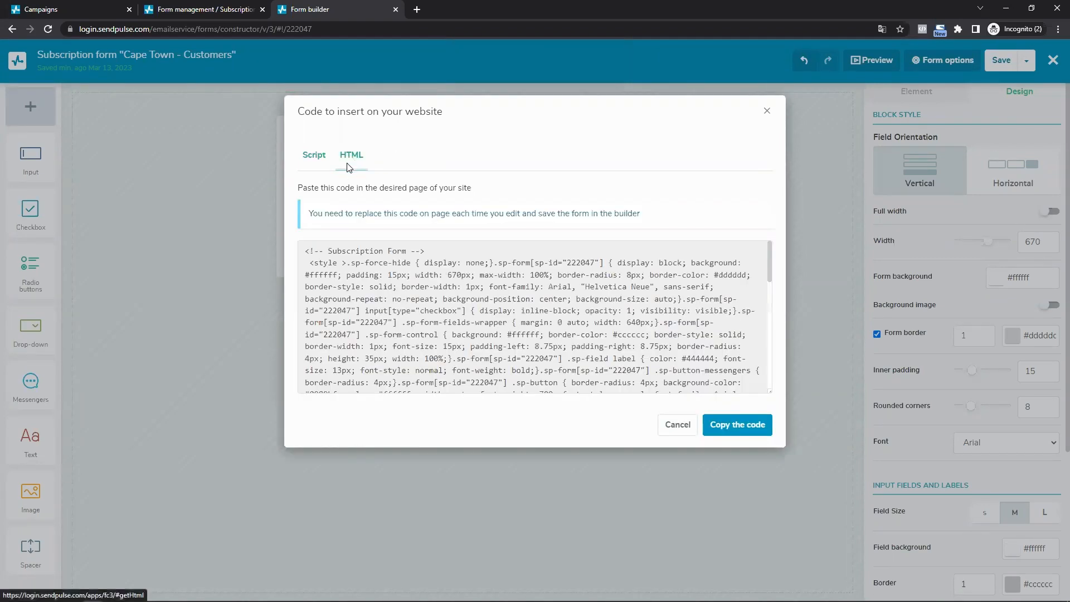
pyautogui.click(308, 159)
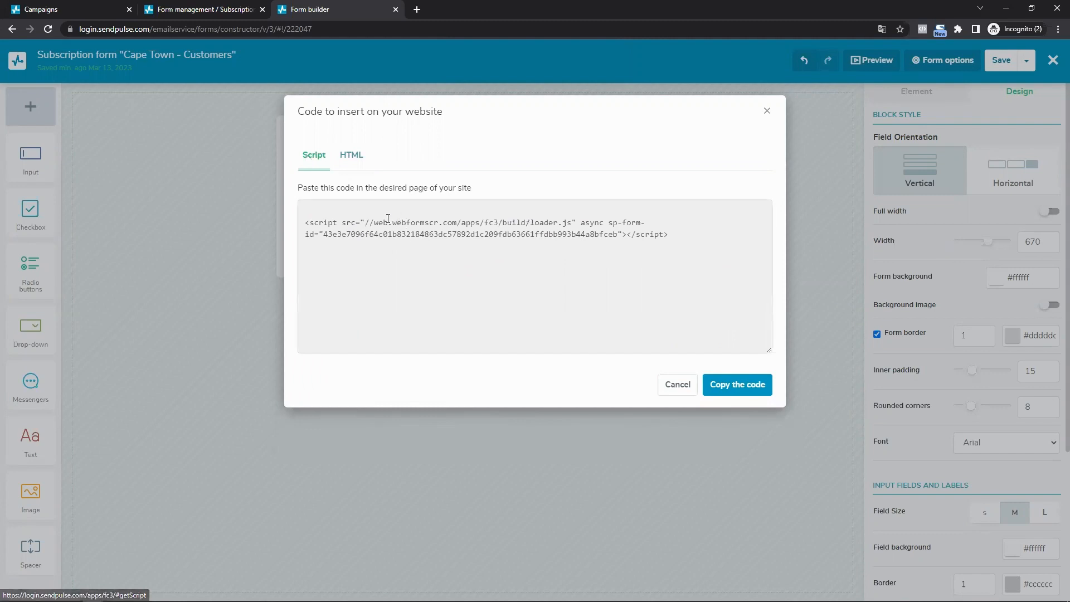
pyautogui.moveTo(304, 219); pyautogui.dragTo(695, 291)
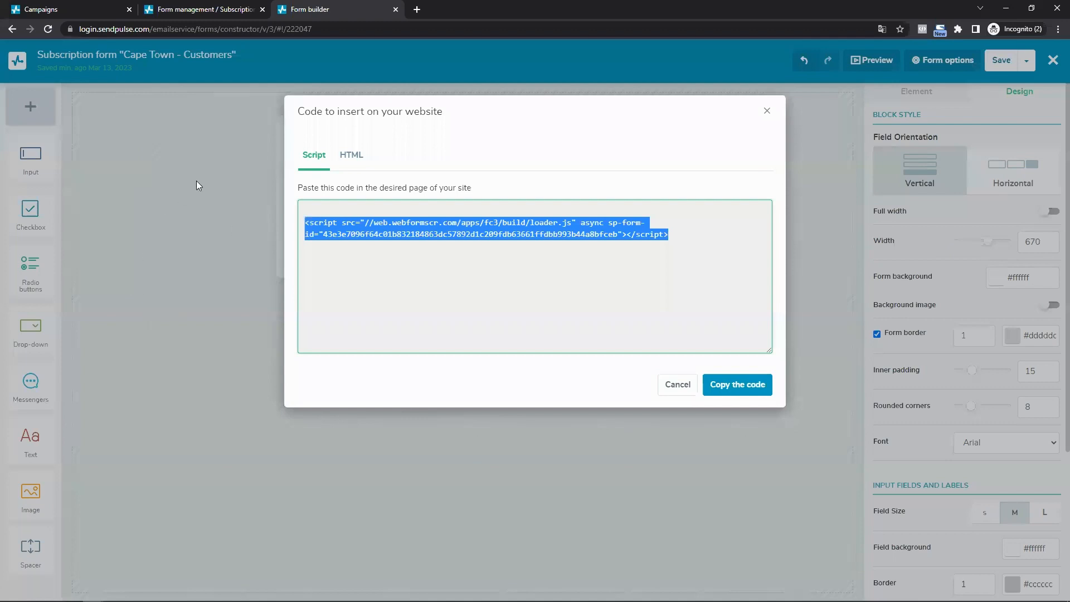
pyautogui.click(351, 155)
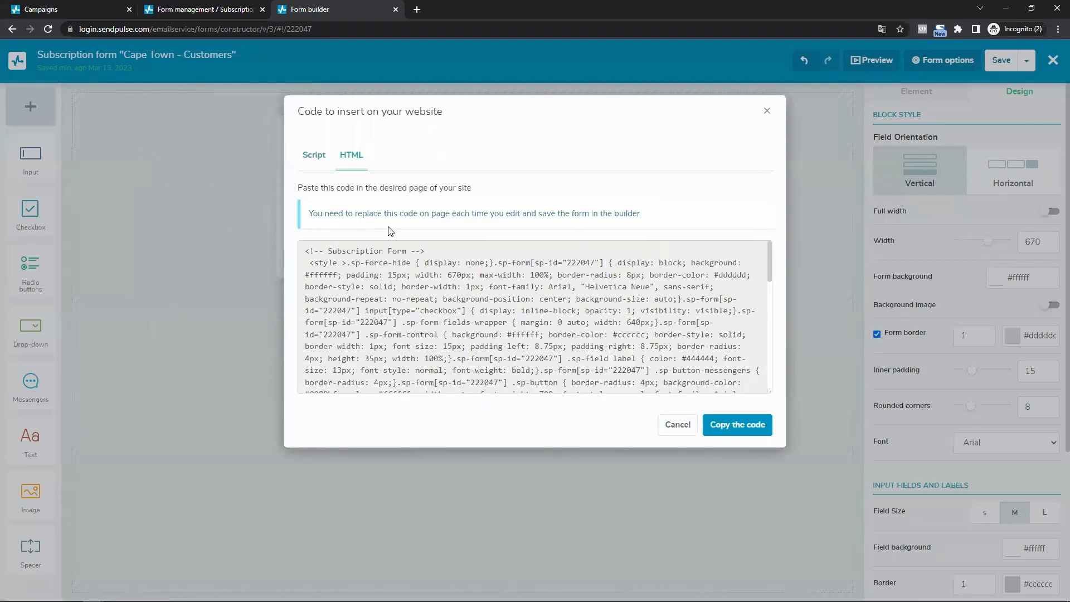
pyautogui.moveTo(310, 213); pyautogui.dragTo(691, 229)
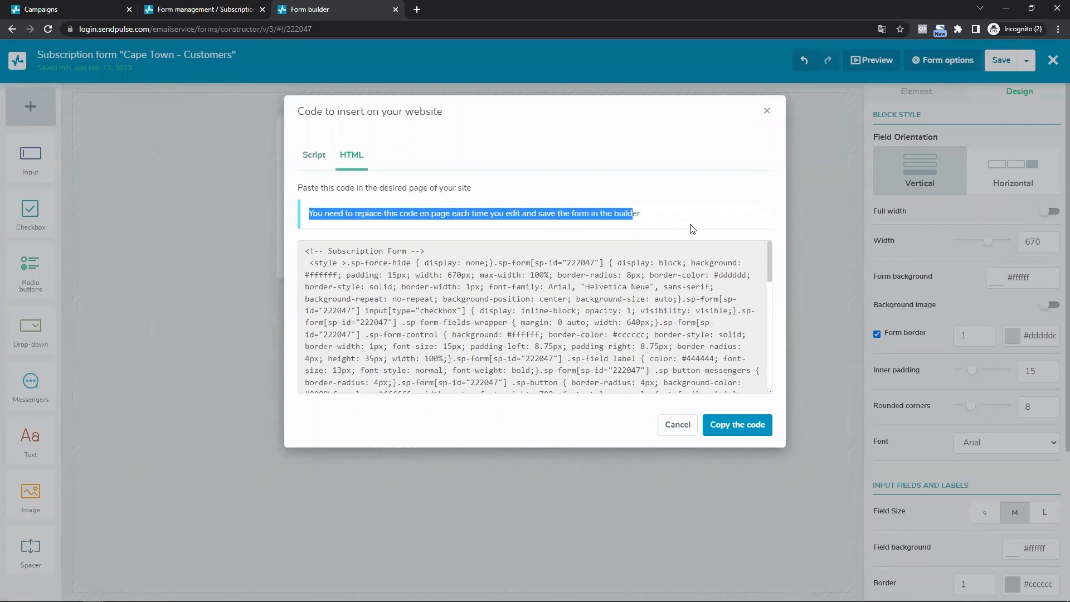
pyautogui.click(688, 196)
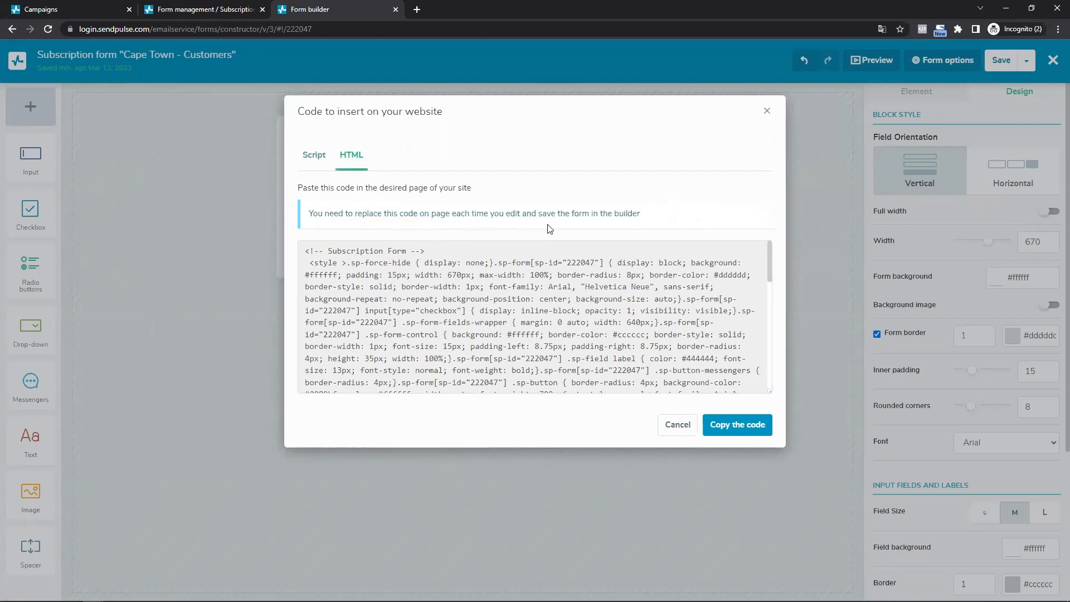
pyautogui.click(318, 159)
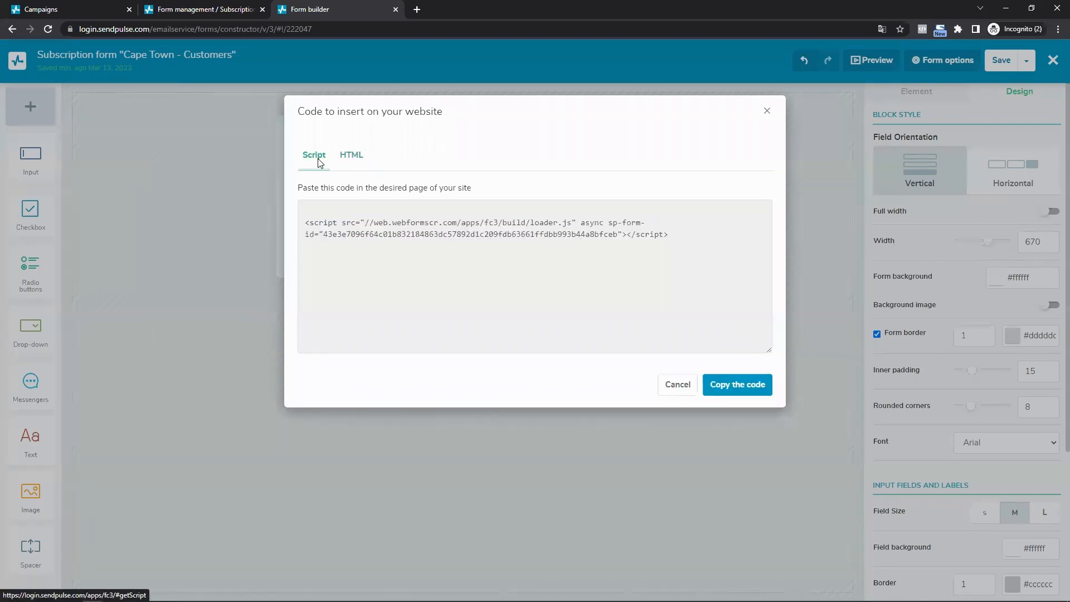
pyautogui.click(722, 386)
pyautogui.click(738, 386)
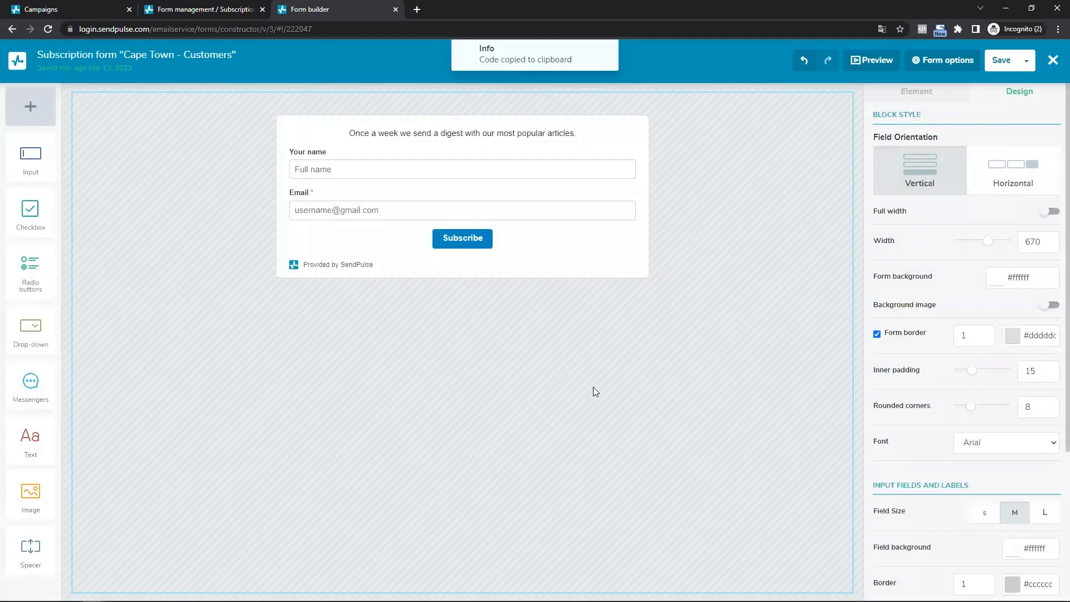
# - Switch to the WordPress editor for Sample Page, add a Custom HTML block at the page's end and paste the form script into it
pyautogui.hotkey('alt', 'Tab')
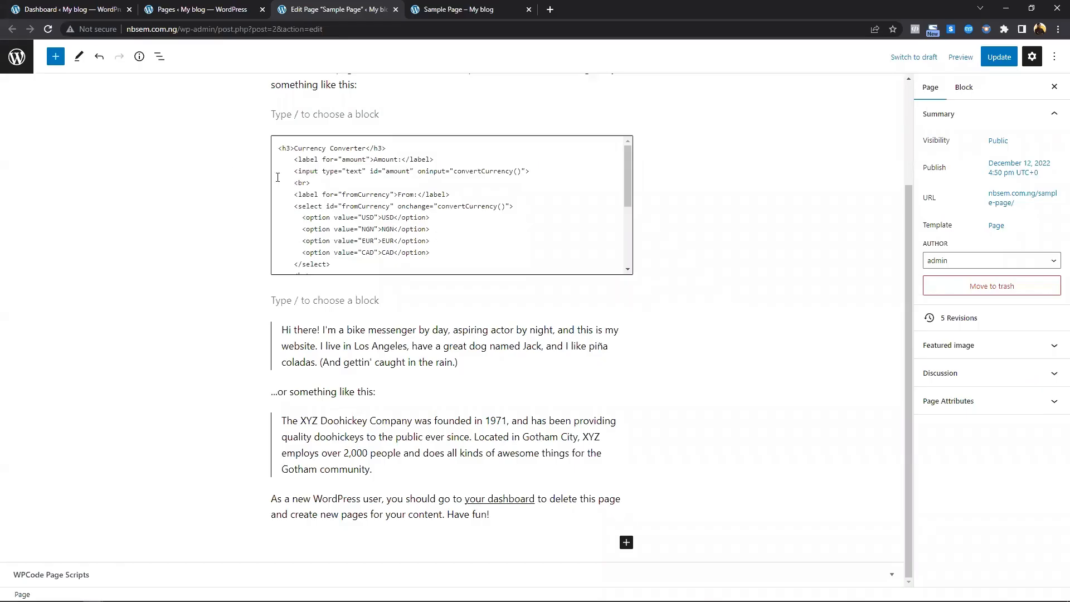
pyautogui.click(458, 9)
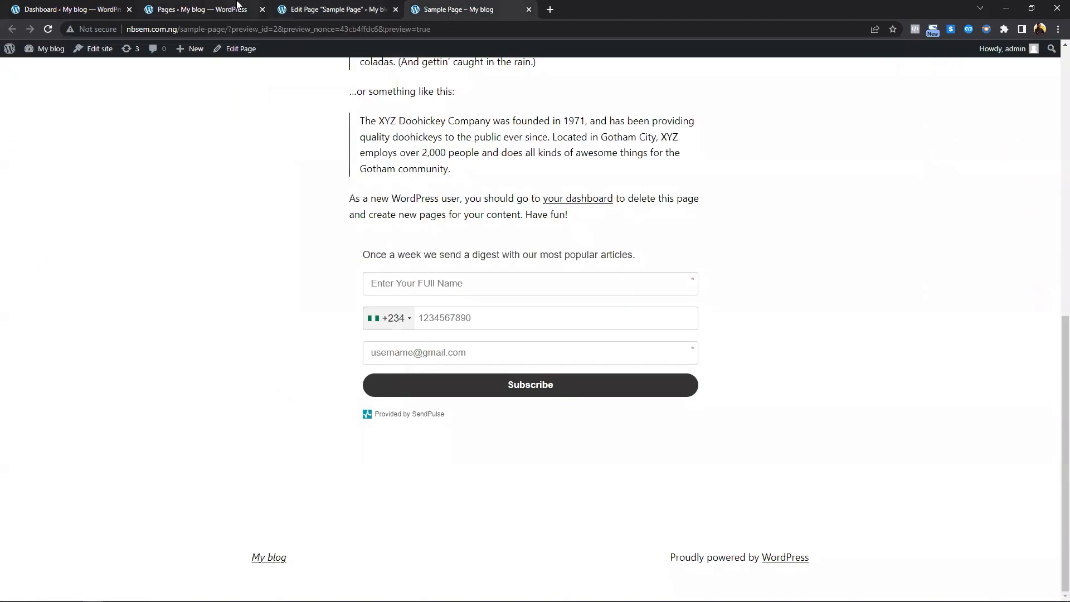
pyautogui.click(237, 6)
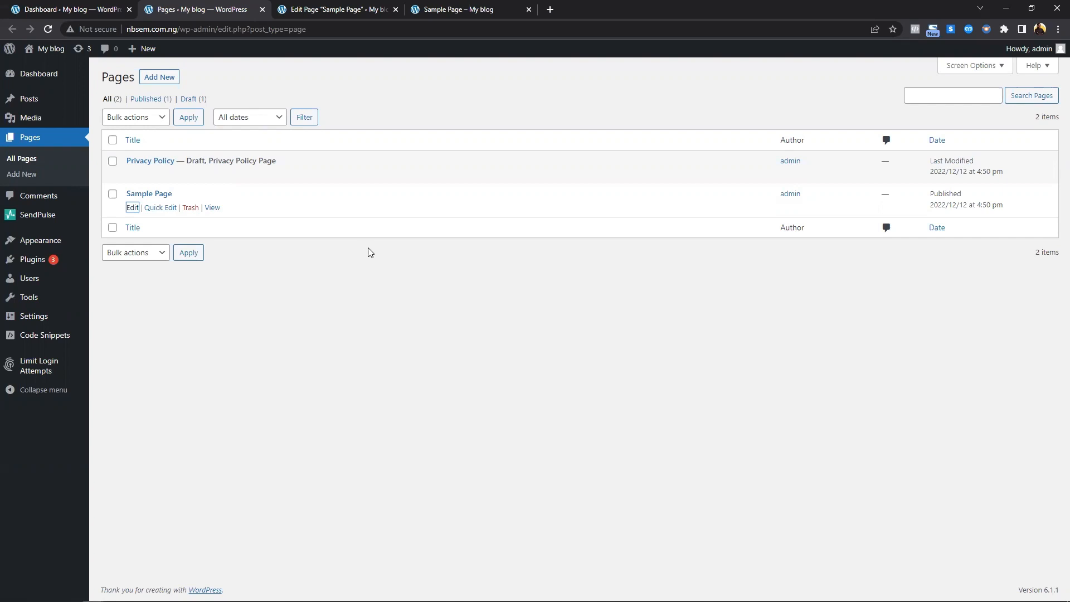
pyautogui.click(348, 9)
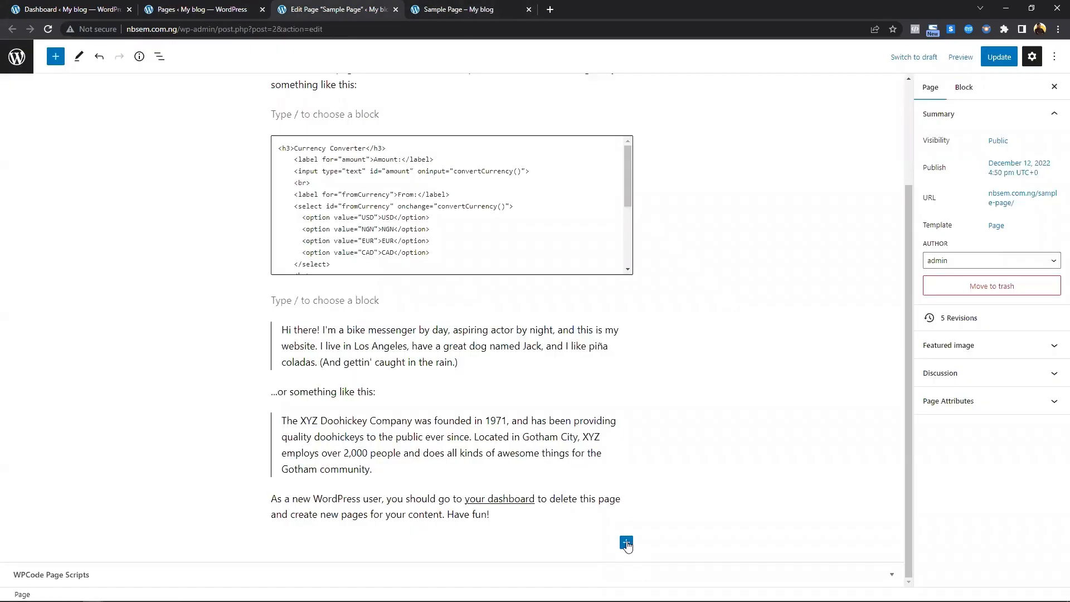
pyautogui.click(626, 543)
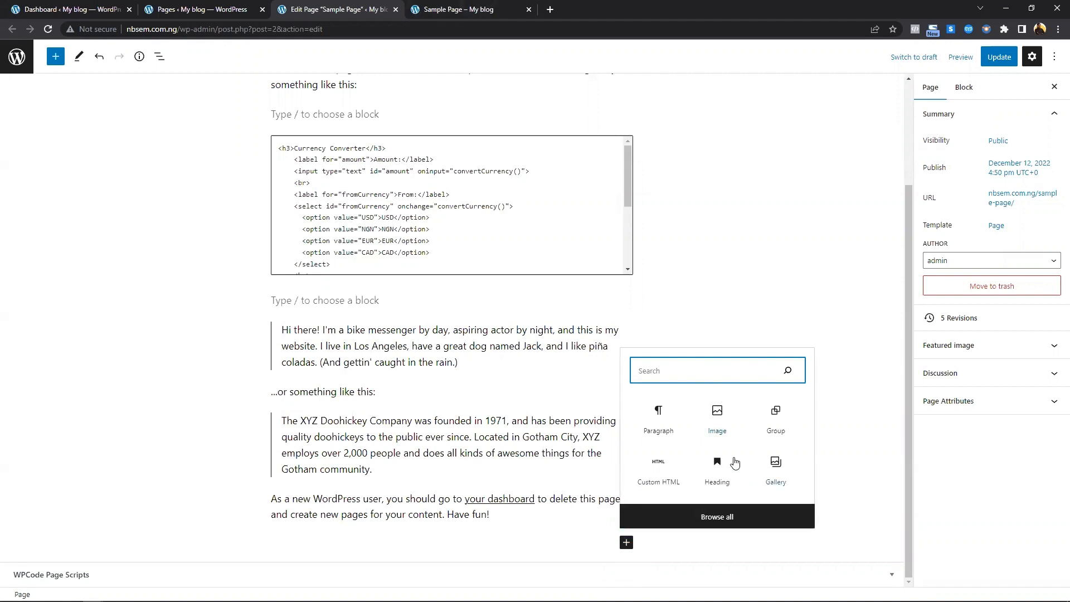
pyautogui.click(660, 467)
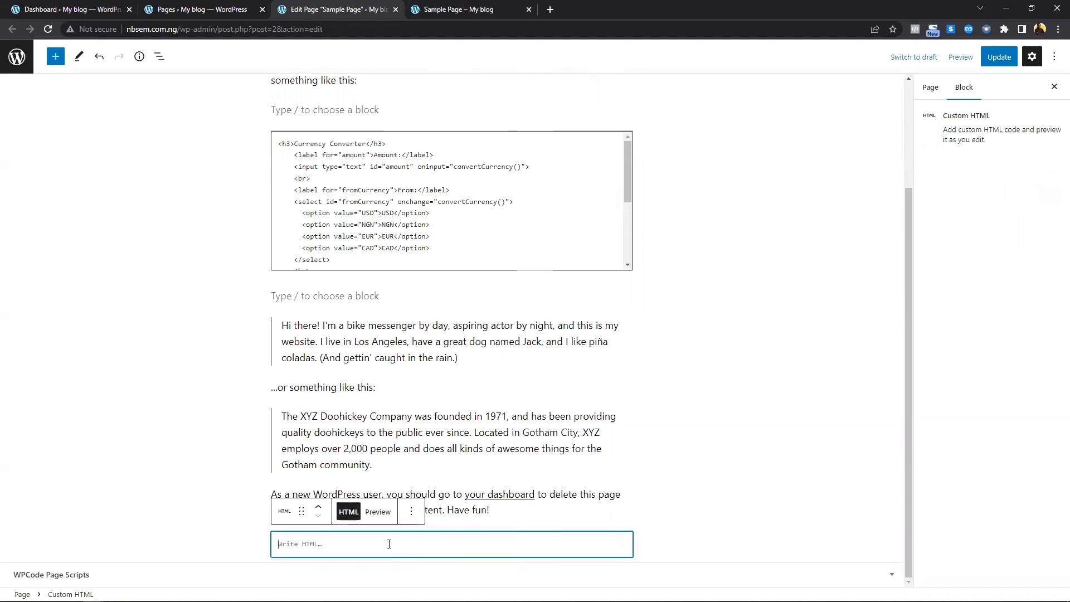
pyautogui.hotkey('ctrl', 'v')
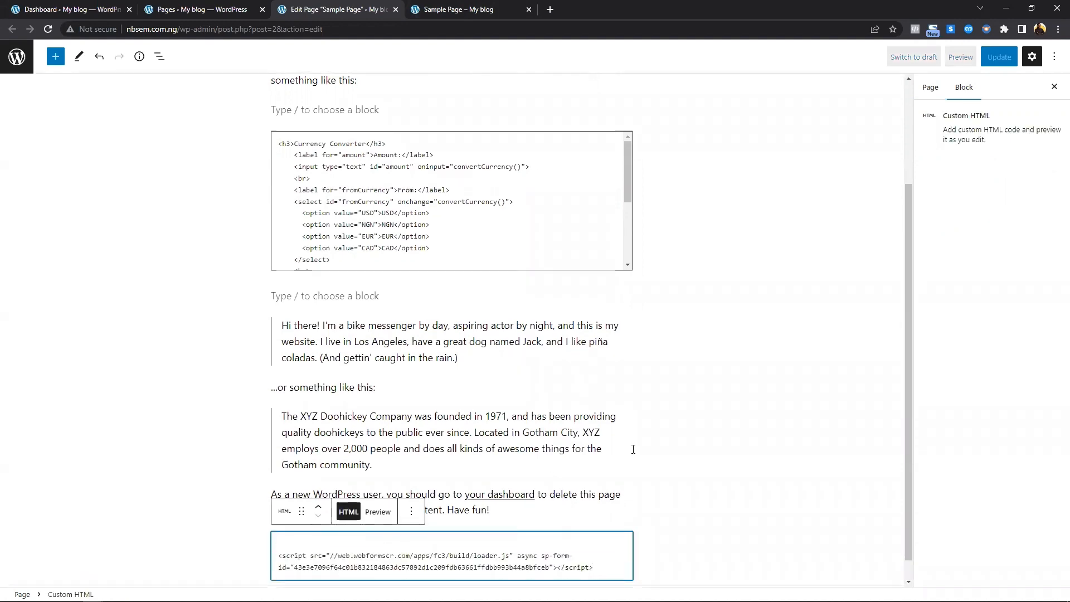
# - Reload the Sample Page preview and check the embedded subscription form at the end of the page
pyautogui.click(629, 446)
pyautogui.scroll(-3, 546, 251)
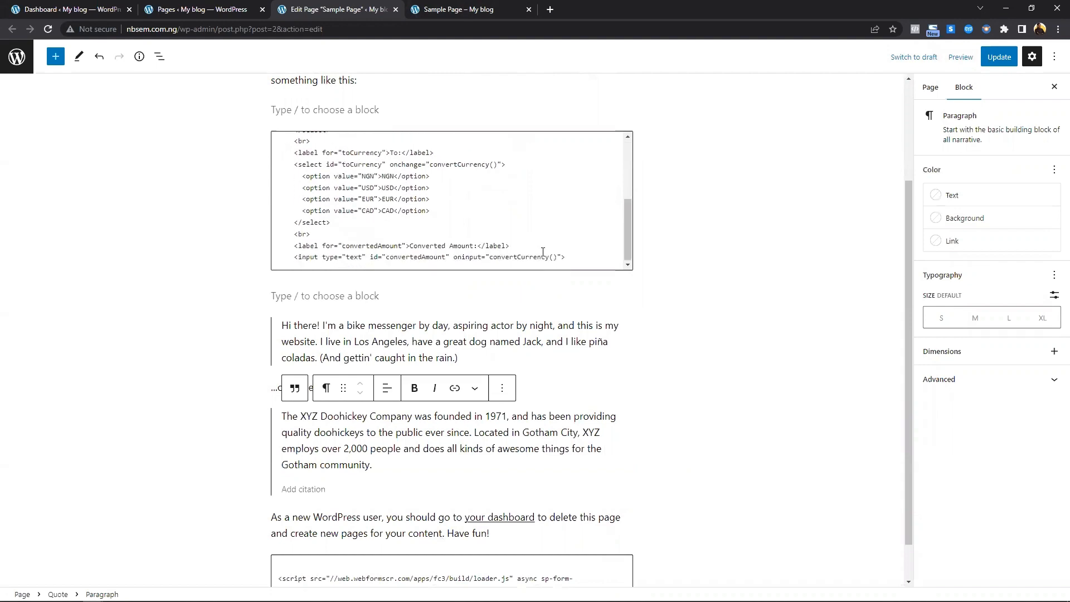
pyautogui.scroll(-1, 656, 334)
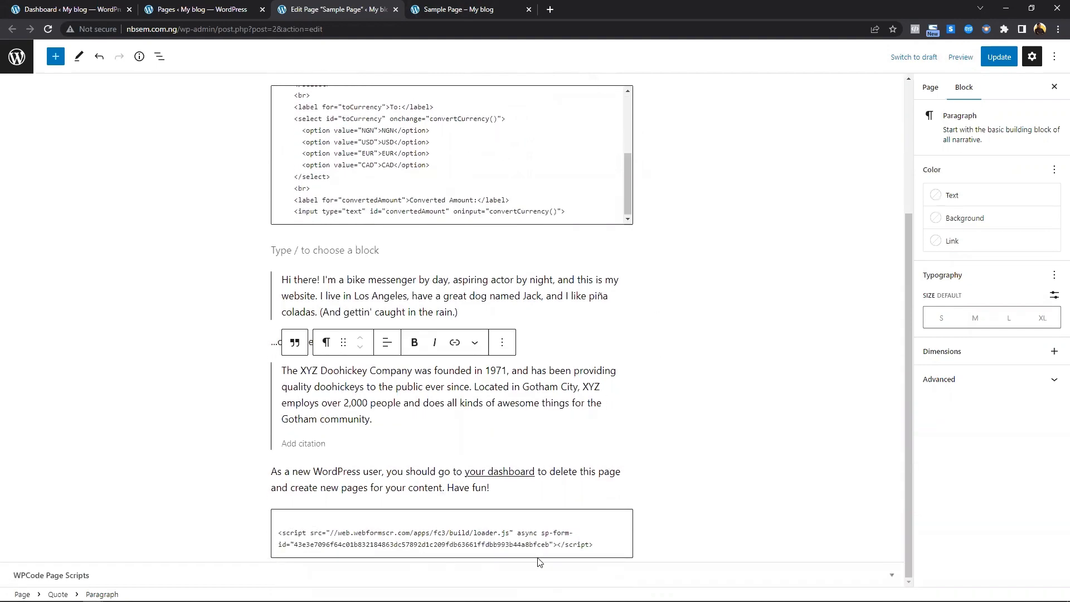
pyautogui.click(482, 10)
pyautogui.click(48, 29)
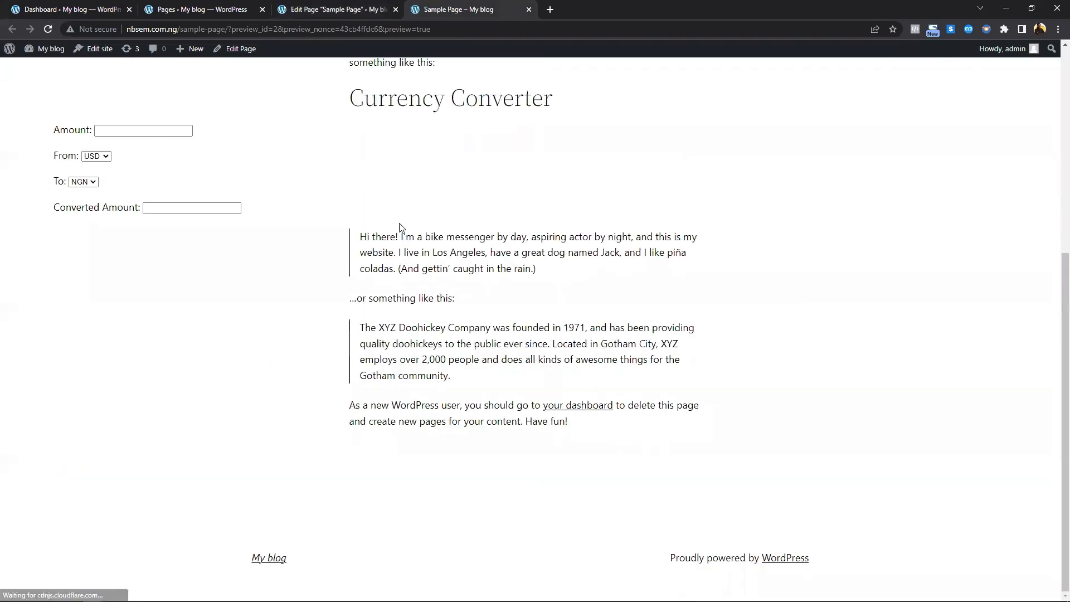
pyautogui.scroll(5, 412, 229)
pyautogui.scroll(-8, 434, 226)
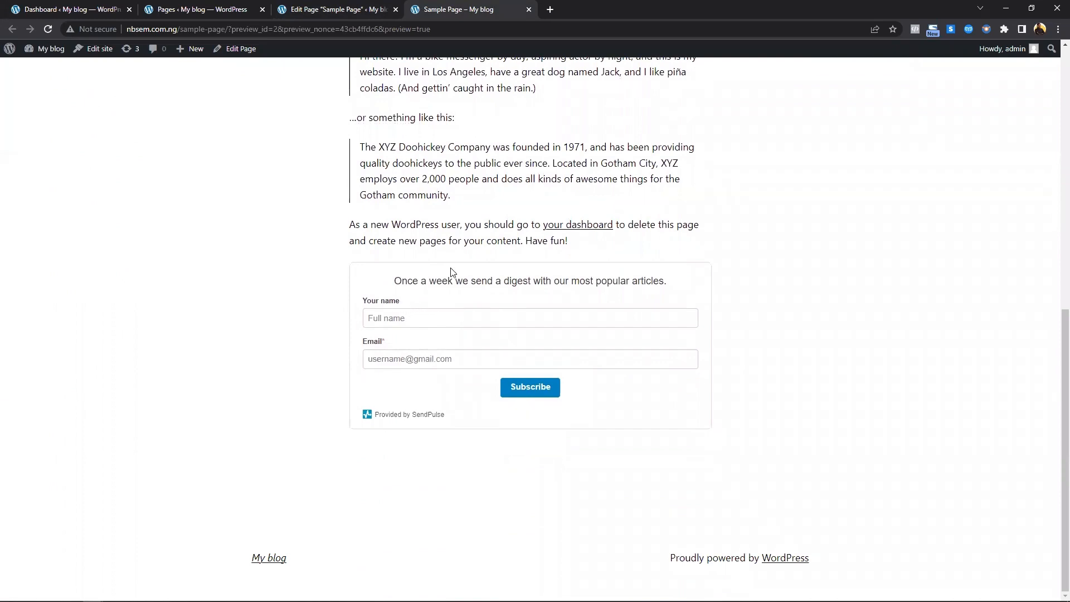
# - Return to the Sample Page editor and clear the form script from the Custom HTML block at the page's end
pyautogui.click(322, 9)
pyautogui.click(395, 539)
pyautogui.hotkey('ctrl', 'a')
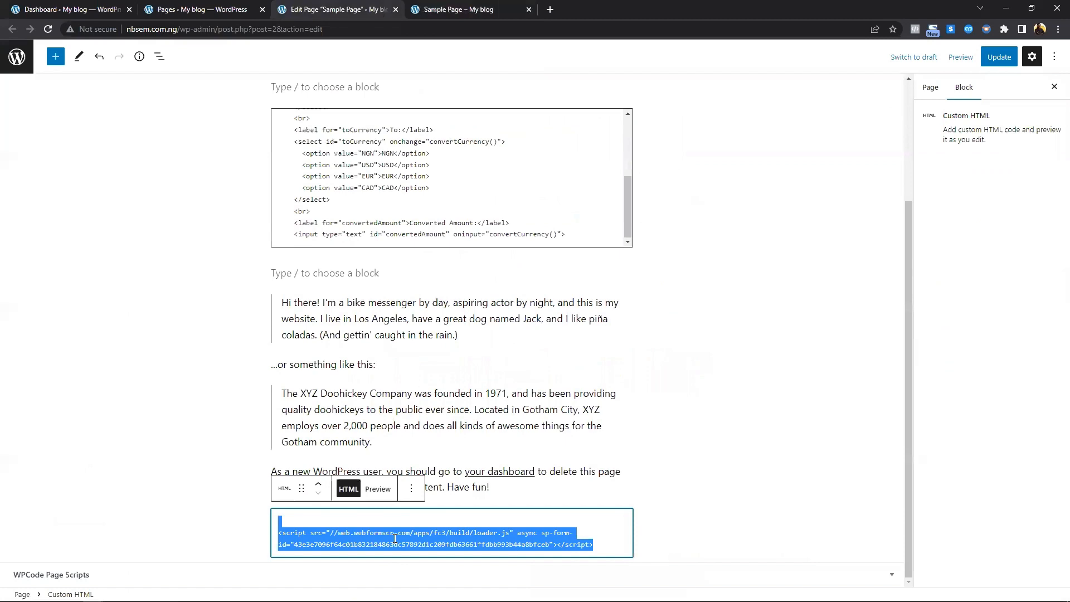
pyautogui.press('BackSpace')
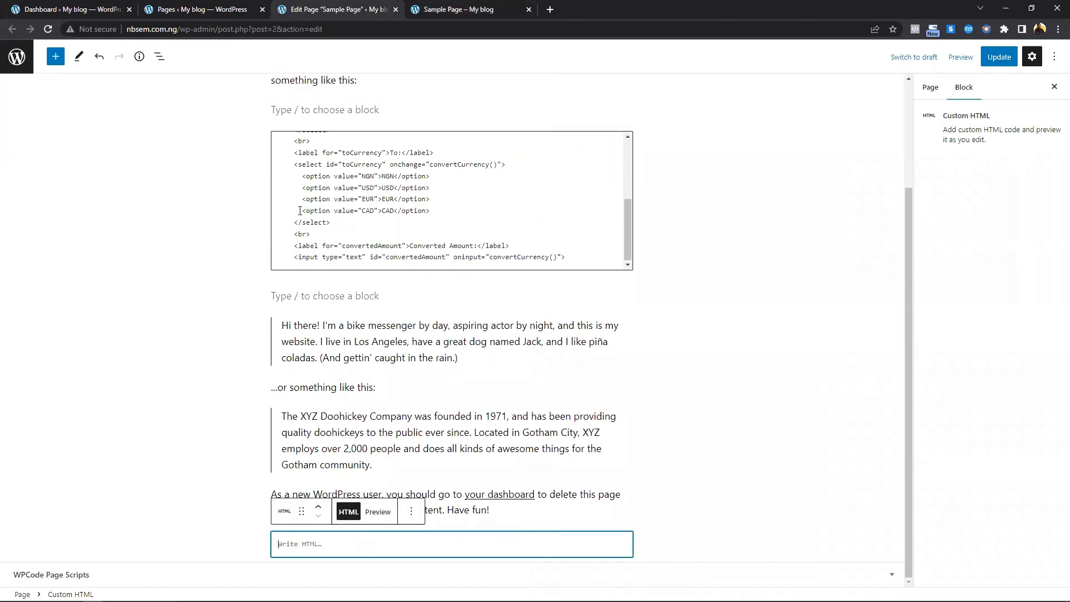
# - Reload the published Sample Page and examine the area below its last paragraph
pyautogui.click(446, 7)
pyautogui.press('F5')
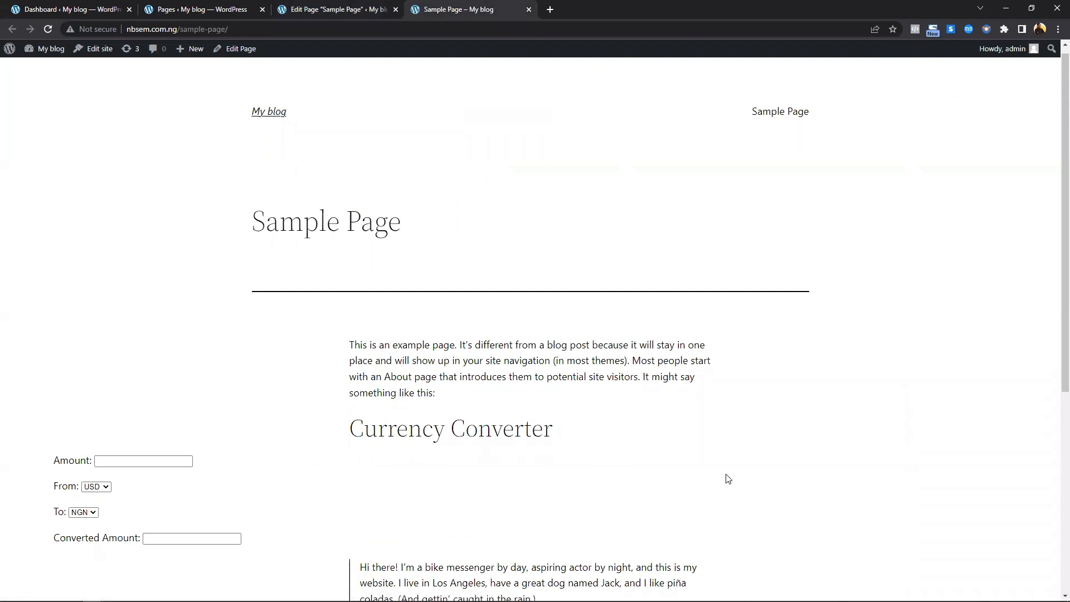
pyautogui.scroll(-5, 728, 484)
pyautogui.moveTo(310, 490); pyautogui.dragTo(295, 372)
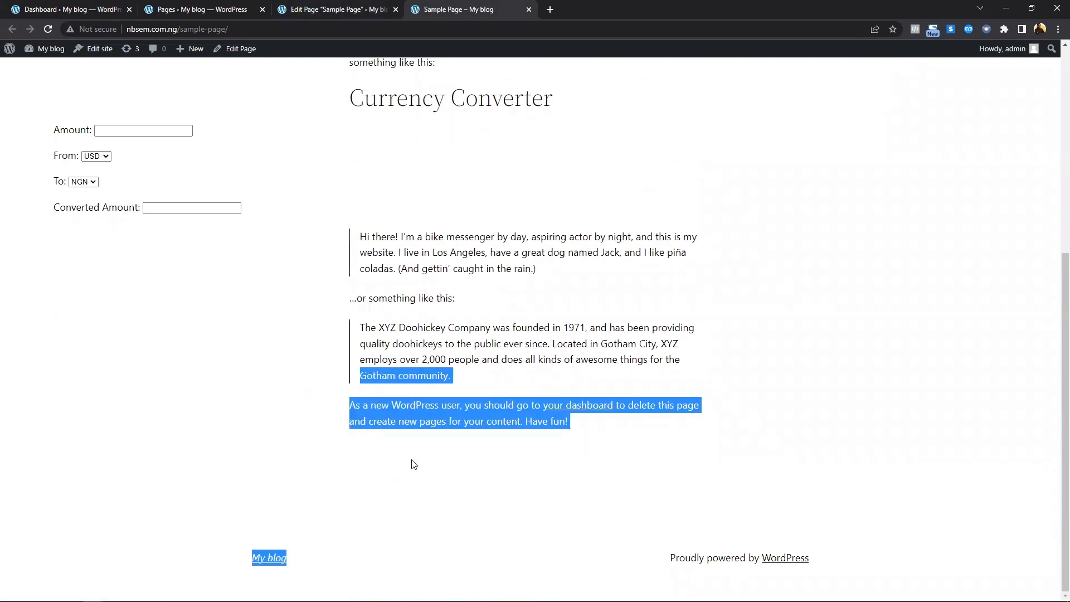
pyautogui.click(413, 463)
# - Paste the SendPulse form script back into the empty Custom HTML block in the page editor and update the page
pyautogui.click(377, 7)
pyautogui.click(381, 551)
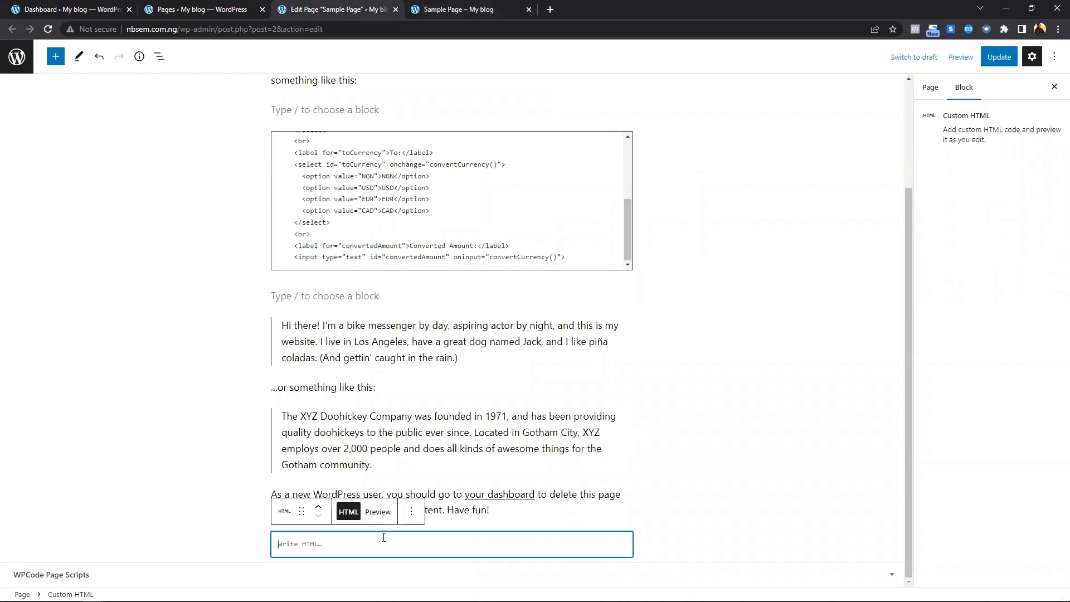
pyautogui.hotkey('ctrl', 'v')
pyautogui.click(999, 58)
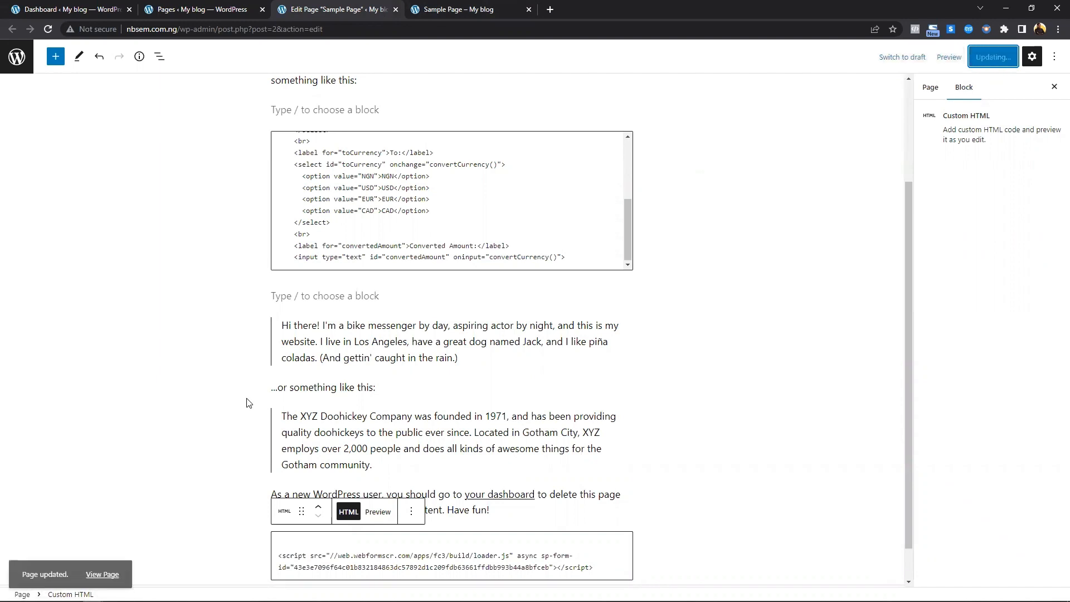
# - View the updated Sample Page and inspect the subscription form embedded below the last paragraph
pyautogui.middleClick(102, 564)
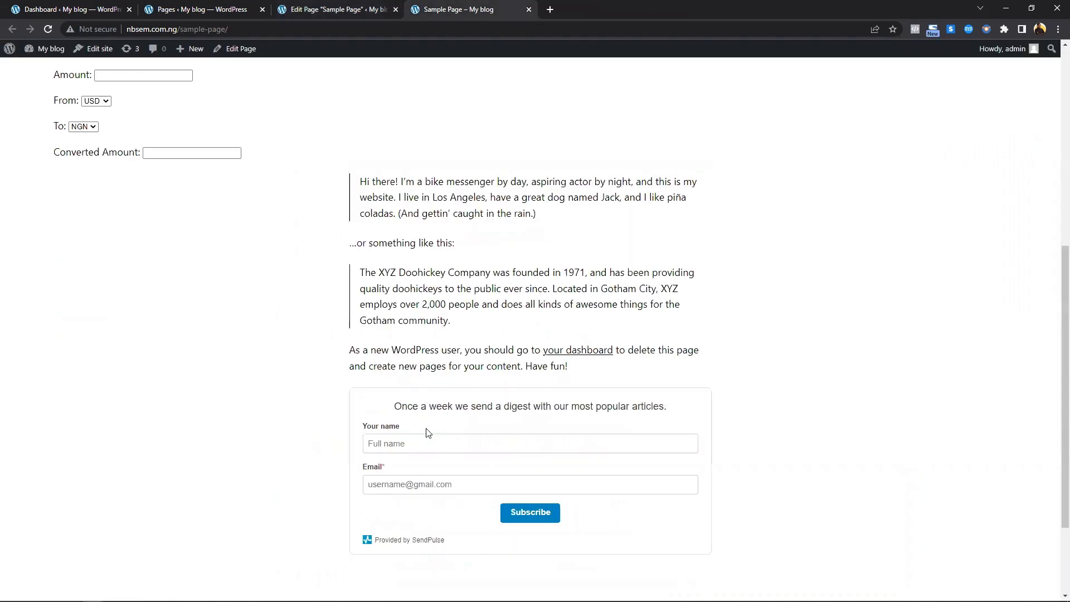
pyautogui.scroll(-3, 399, 303)
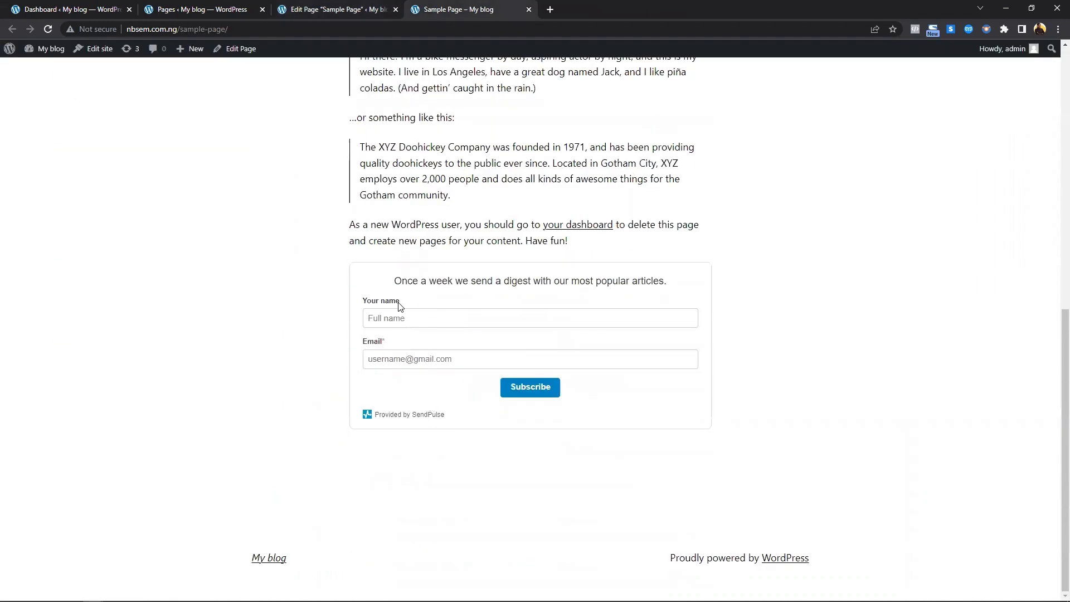
pyautogui.moveTo(356, 273); pyautogui.dragTo(677, 416)
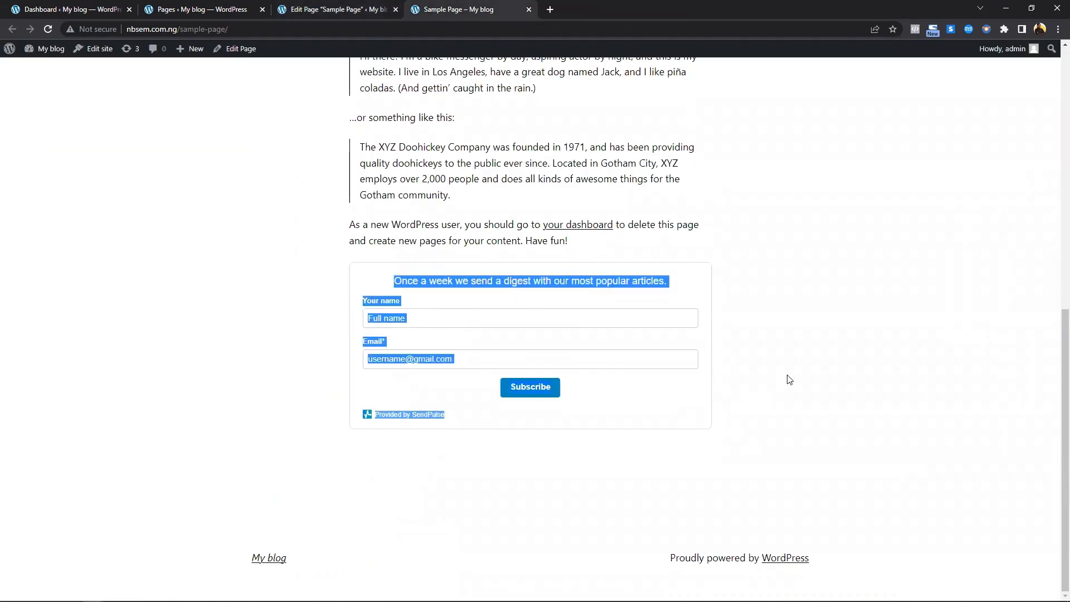
pyautogui.click(344, 8)
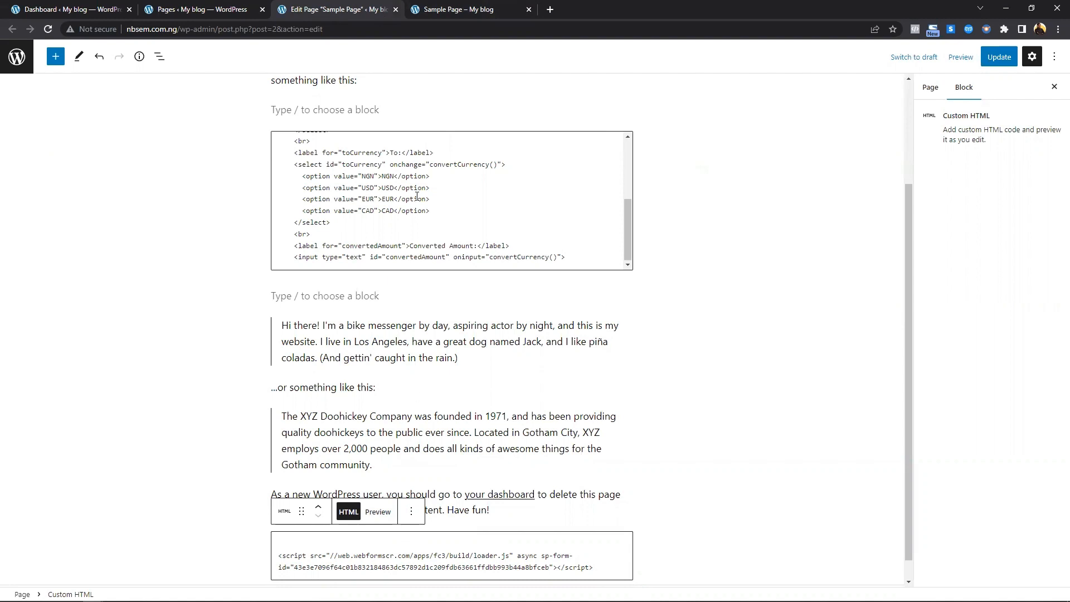
pyautogui.click(419, 6)
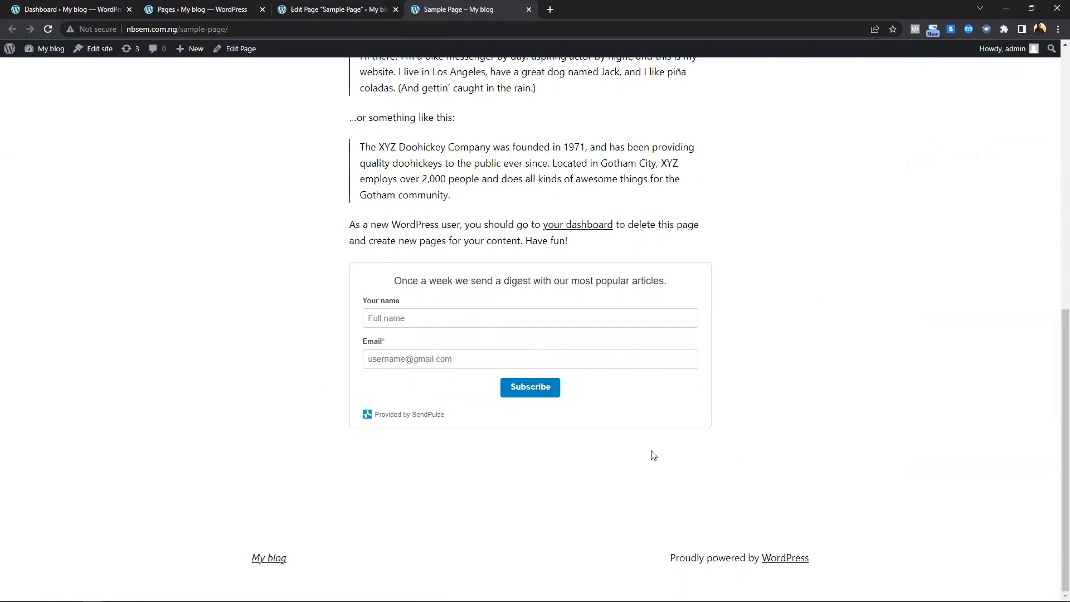
# - Switch back to the SendPulse form builder for the "Cape Town - Customers" subscription form
pyautogui.hotkey('alt', 'Tab')
pyautogui.hotkey('alt', 'Tab')
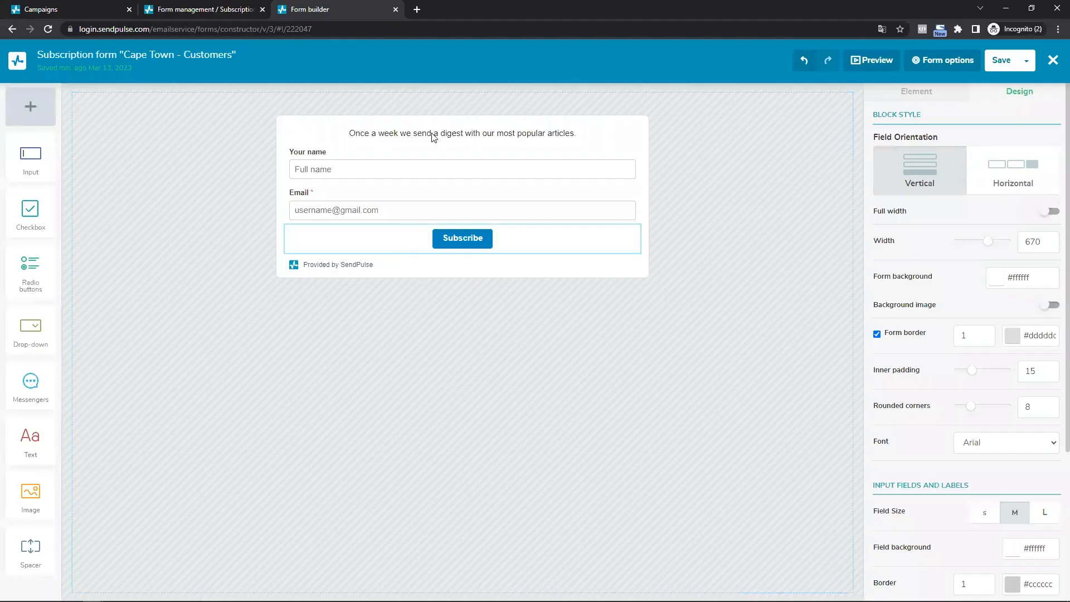